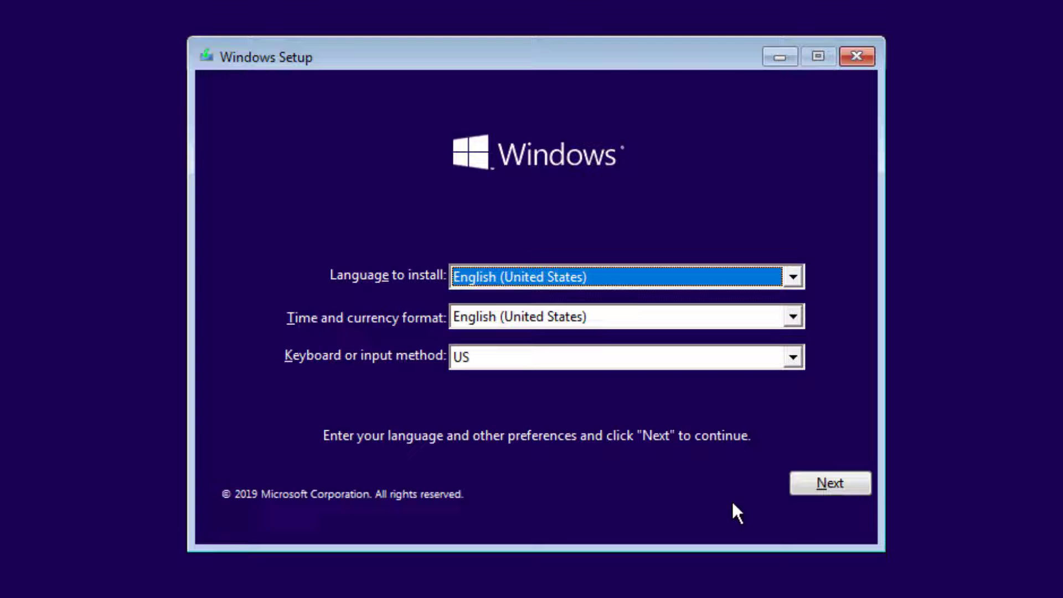
# Step: Proceed past language preferences and reach the Advanced options troubleshooting page
pyautogui.click(820, 491)
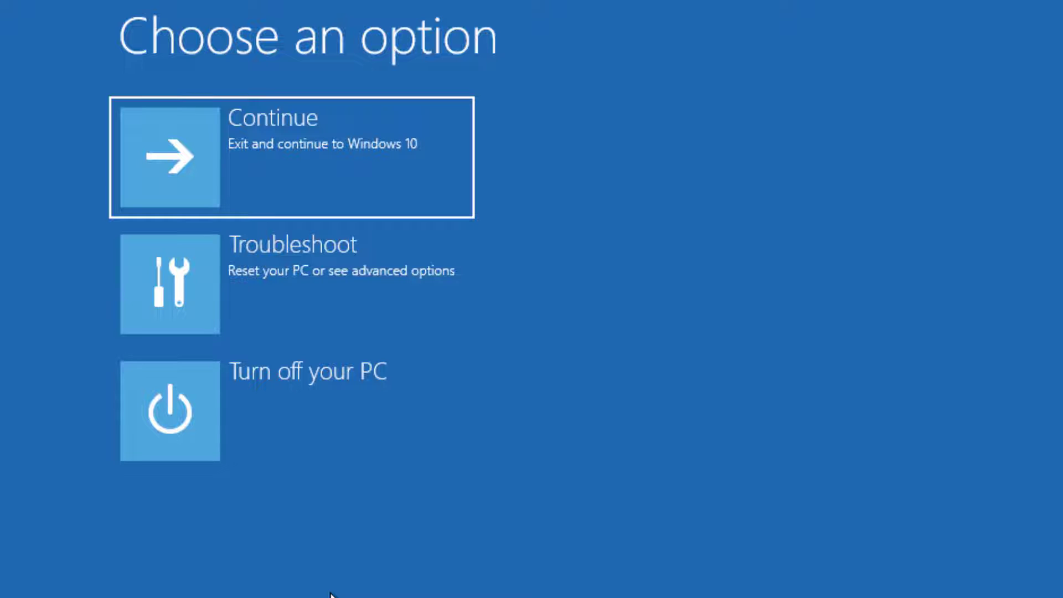
pyautogui.click(356, 306)
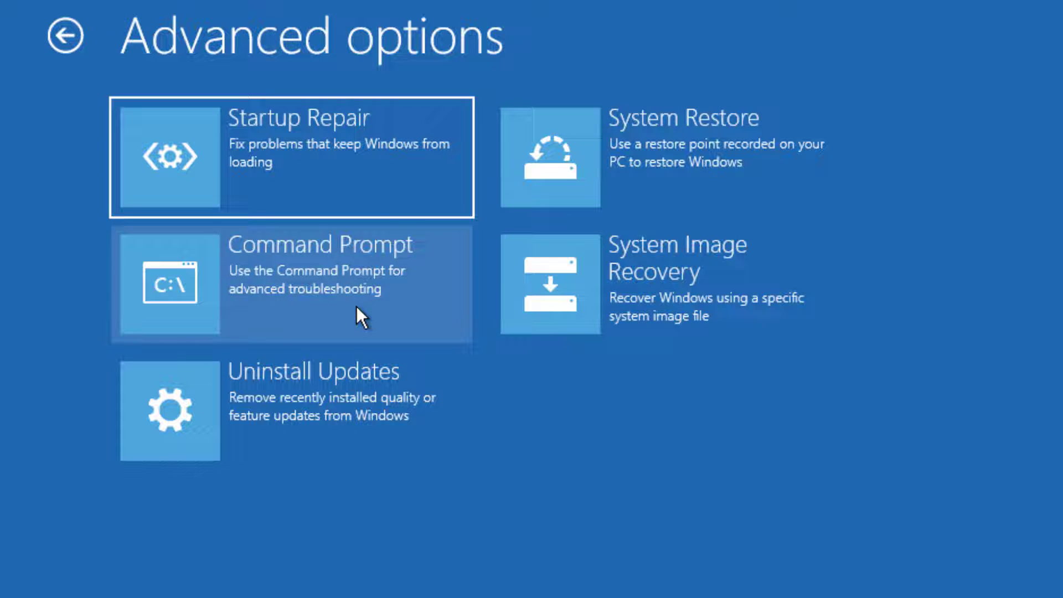
# Step: Launch the recovery Command Prompt and highlight the Bootrec /fixmbr, /fixboot and /rebuildbcd note lines
pyautogui.click(299, 302)
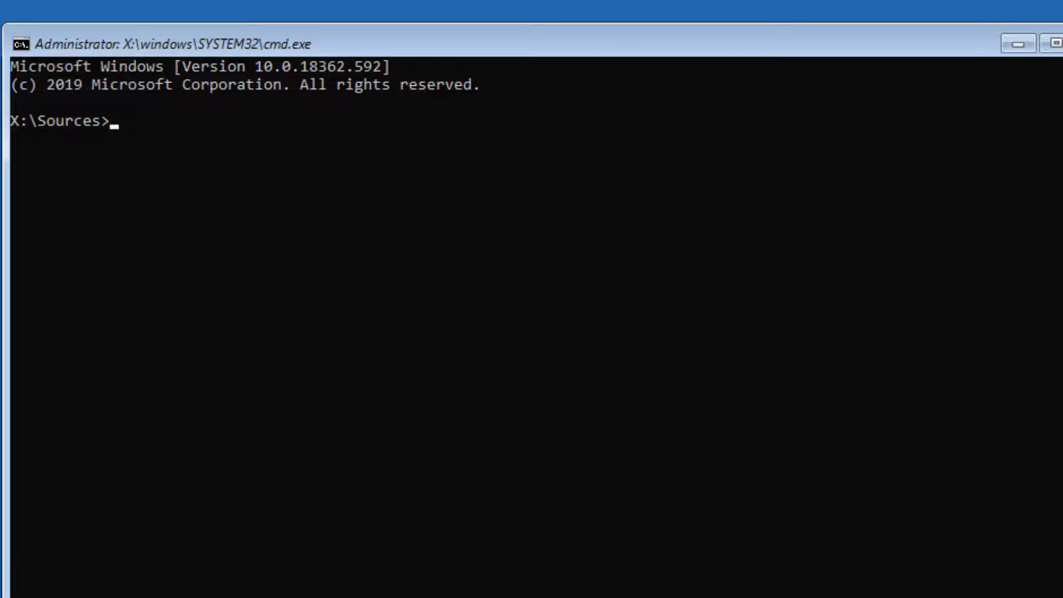
pyautogui.moveTo(436, 302); pyautogui.dragTo(203, 301)
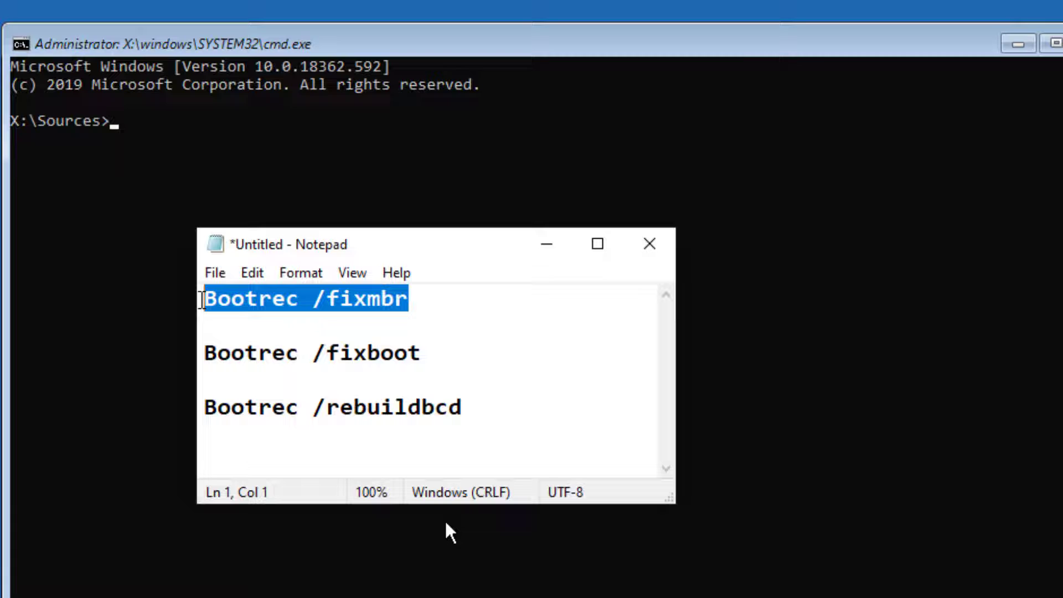
pyautogui.moveTo(440, 352); pyautogui.dragTo(205, 352)
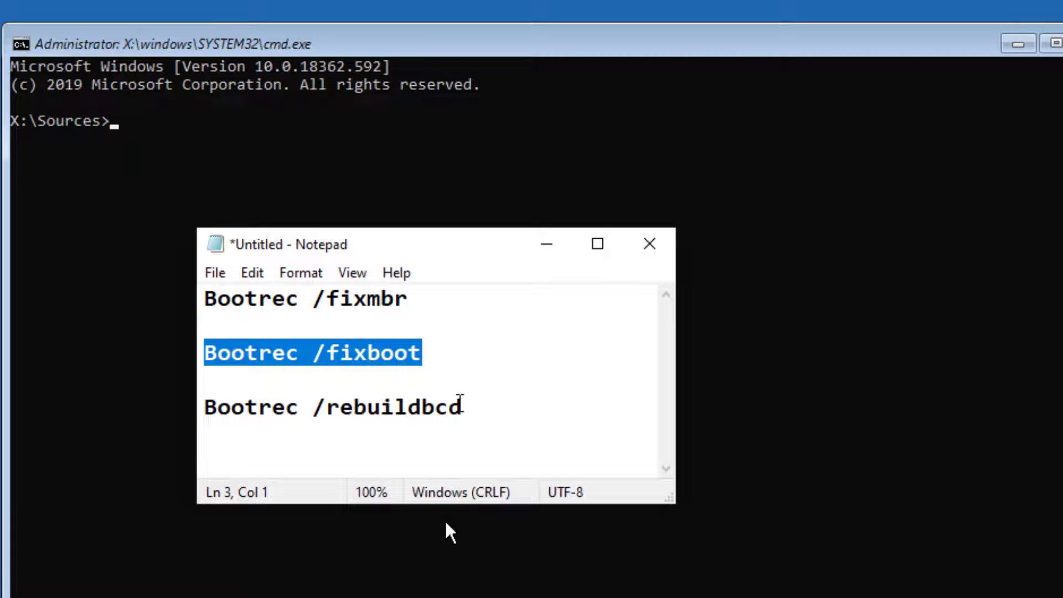
pyautogui.moveTo(471, 408); pyautogui.dragTo(202, 408)
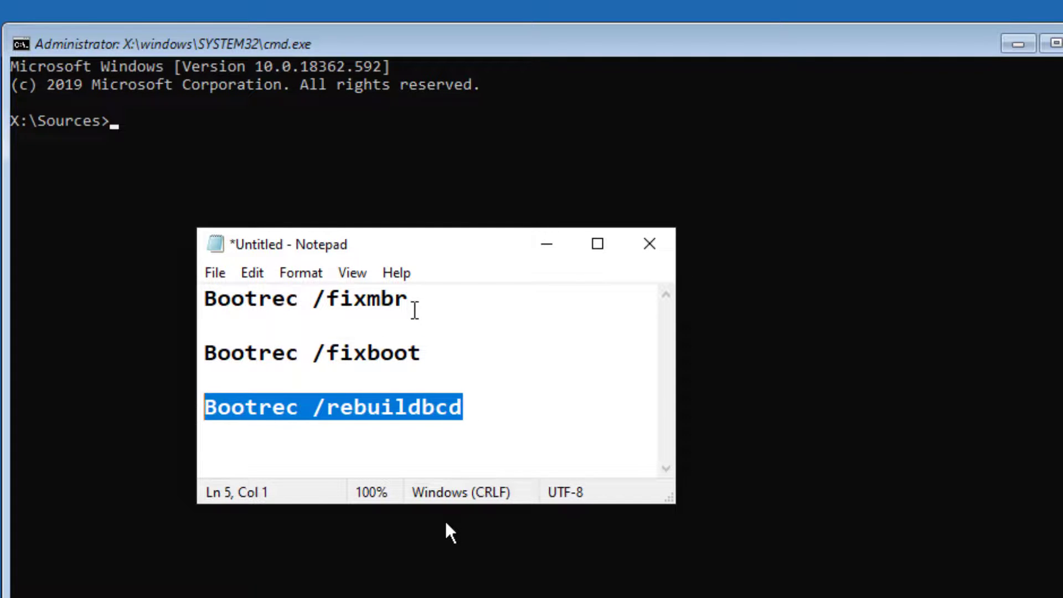
# Step: Run bootrec /fixmbr, then enter bootrec /rebuildbcd to scan all disks for Windows installations
pyautogui.click(232, 191)
pyautogui.write('boot')
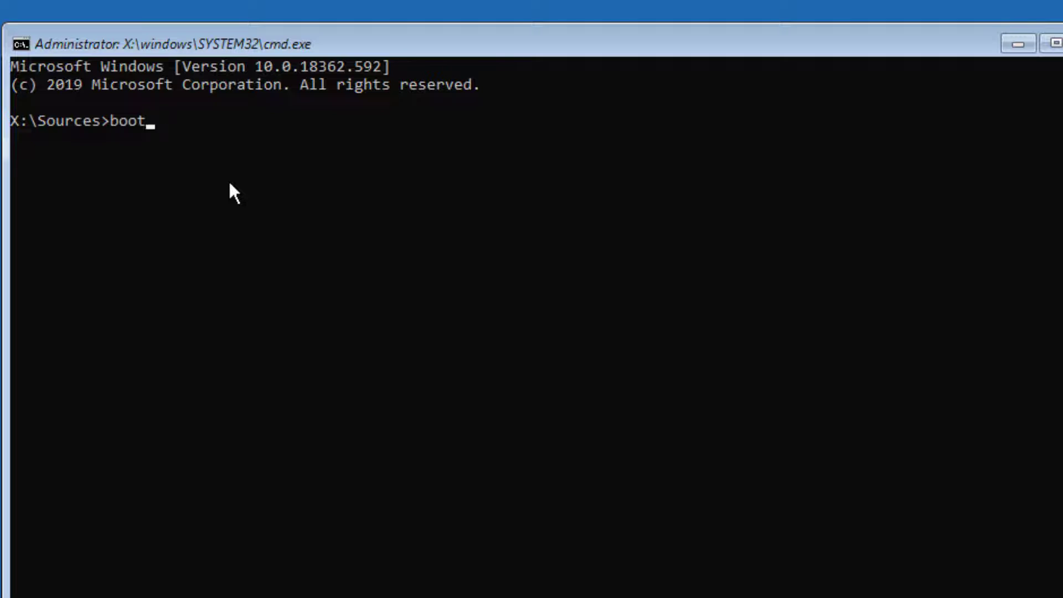
pyautogui.write('rec')
pyautogui.write(' /')
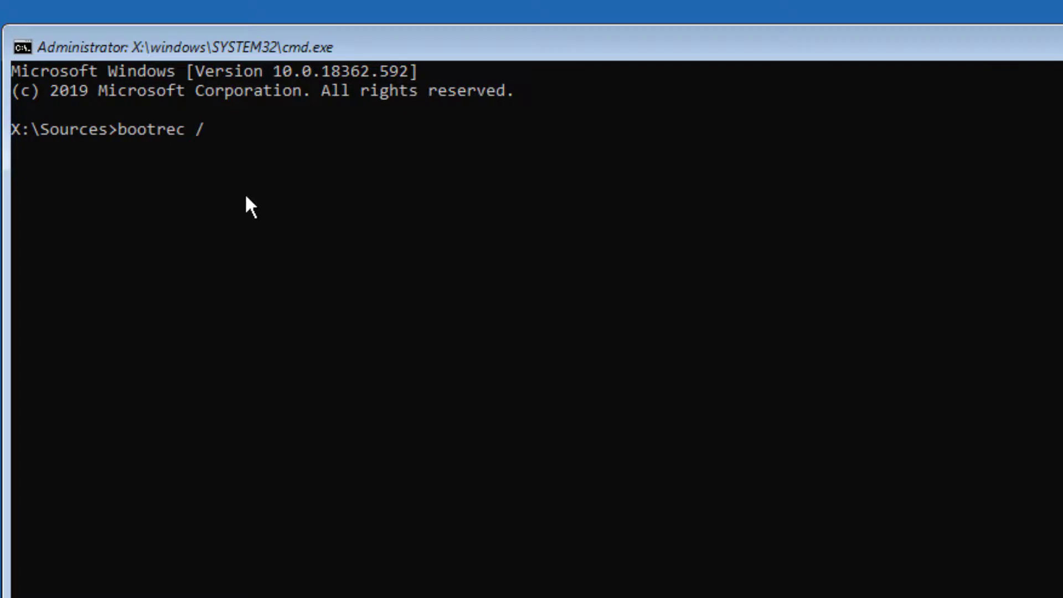
pyautogui.write('fi')
pyautogui.write('xmbr')
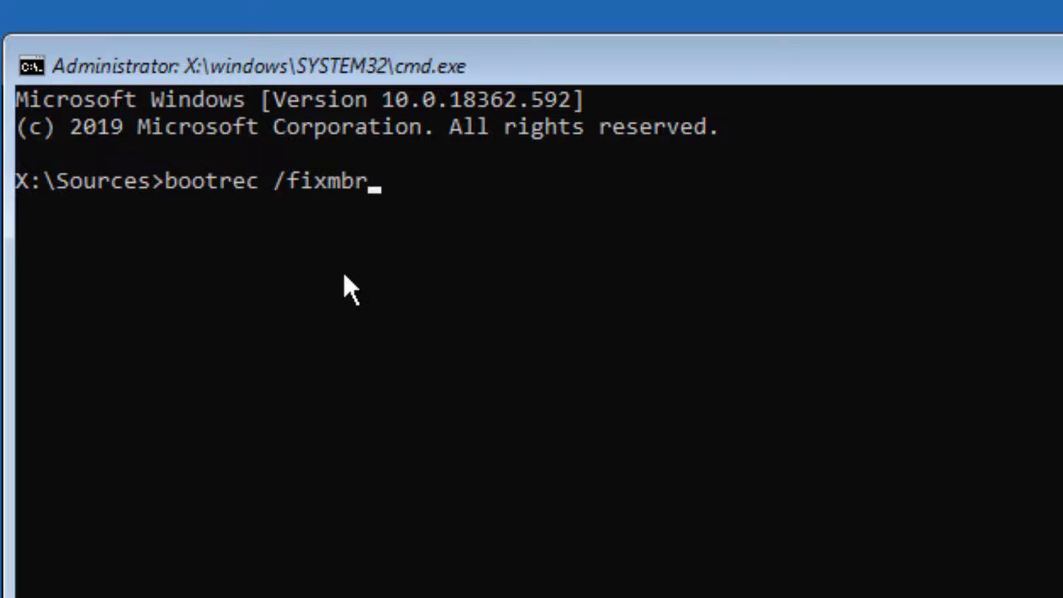
pyautogui.press('Return')
pyautogui.write('bootre')
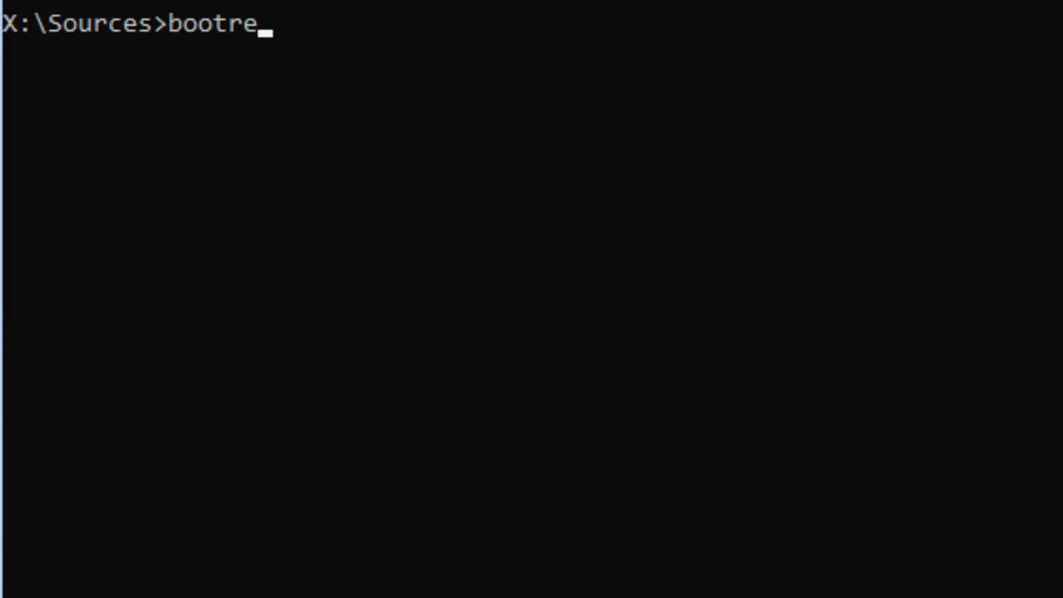
pyautogui.write('c /re')
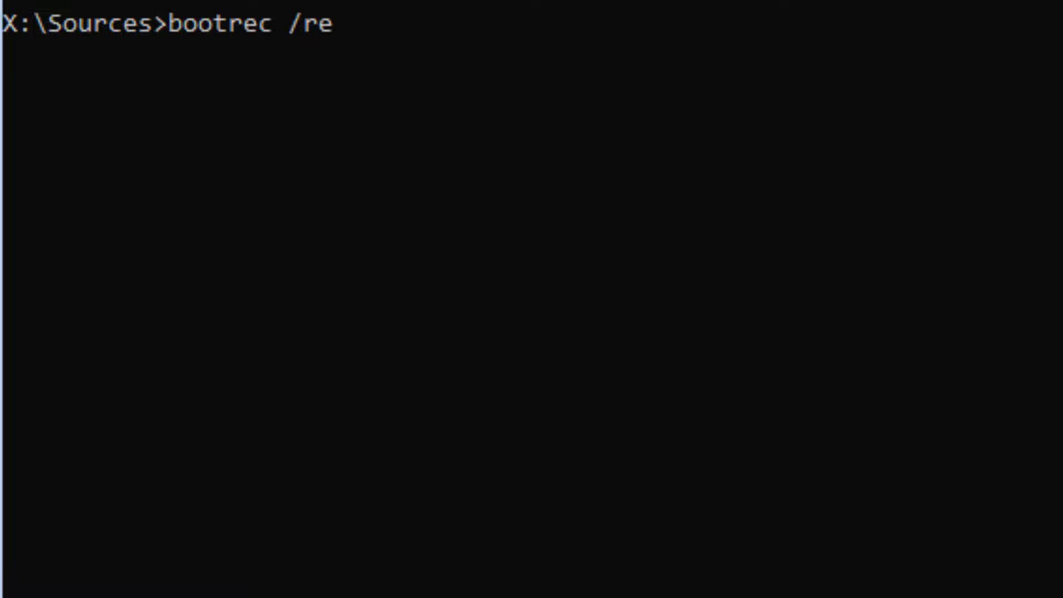
pyautogui.write('buildoc')
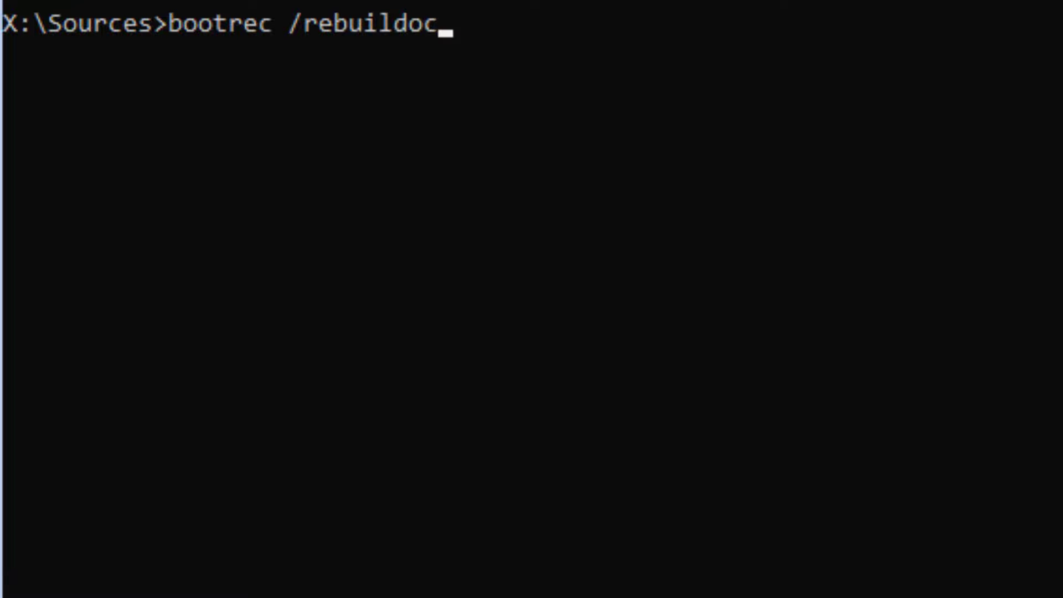
pyautogui.press('BackSpace')
pyautogui.press('BackSpace')
pyautogui.write('bcd')
pyautogui.press('Return')
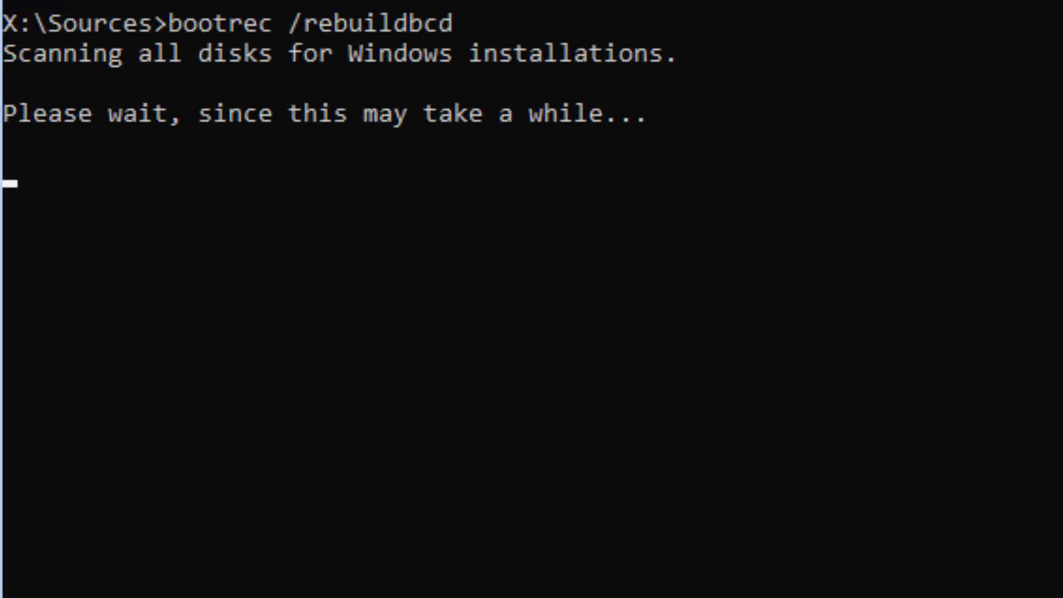